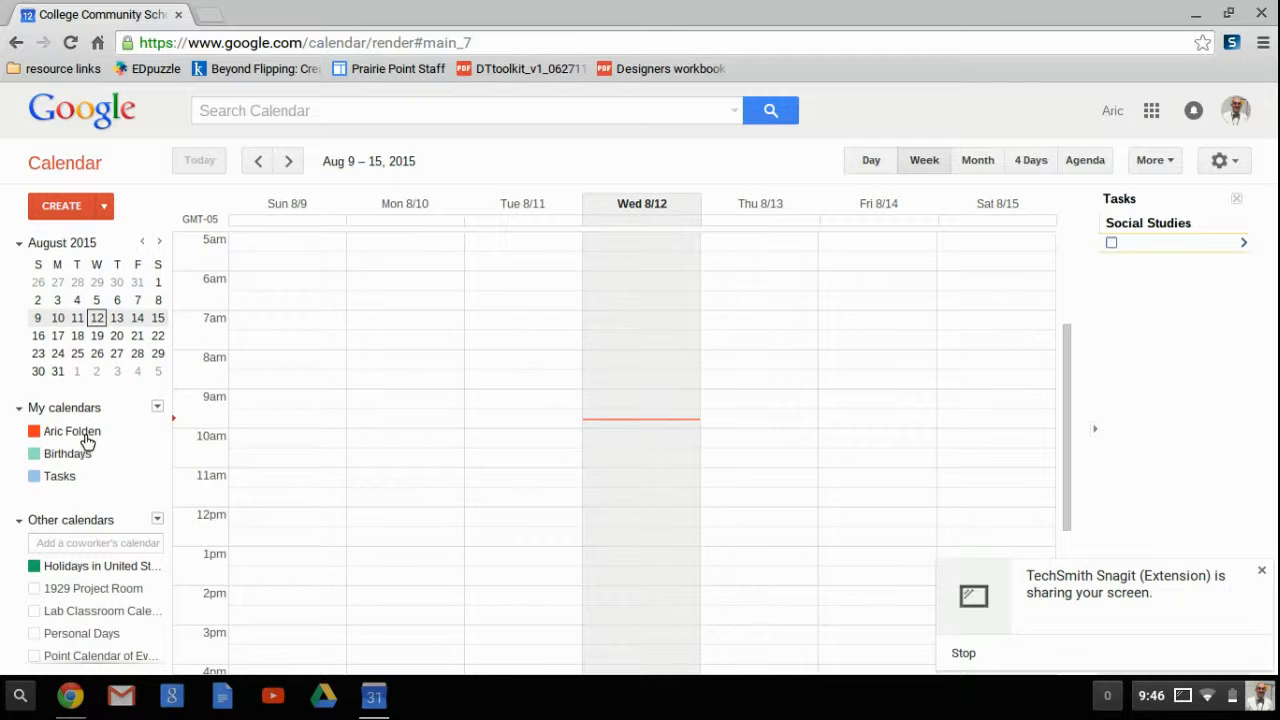
# Create a new calendar event titled with the teacher's name in possessive form followed by "Birthday".
pyautogui.click(52, 210)
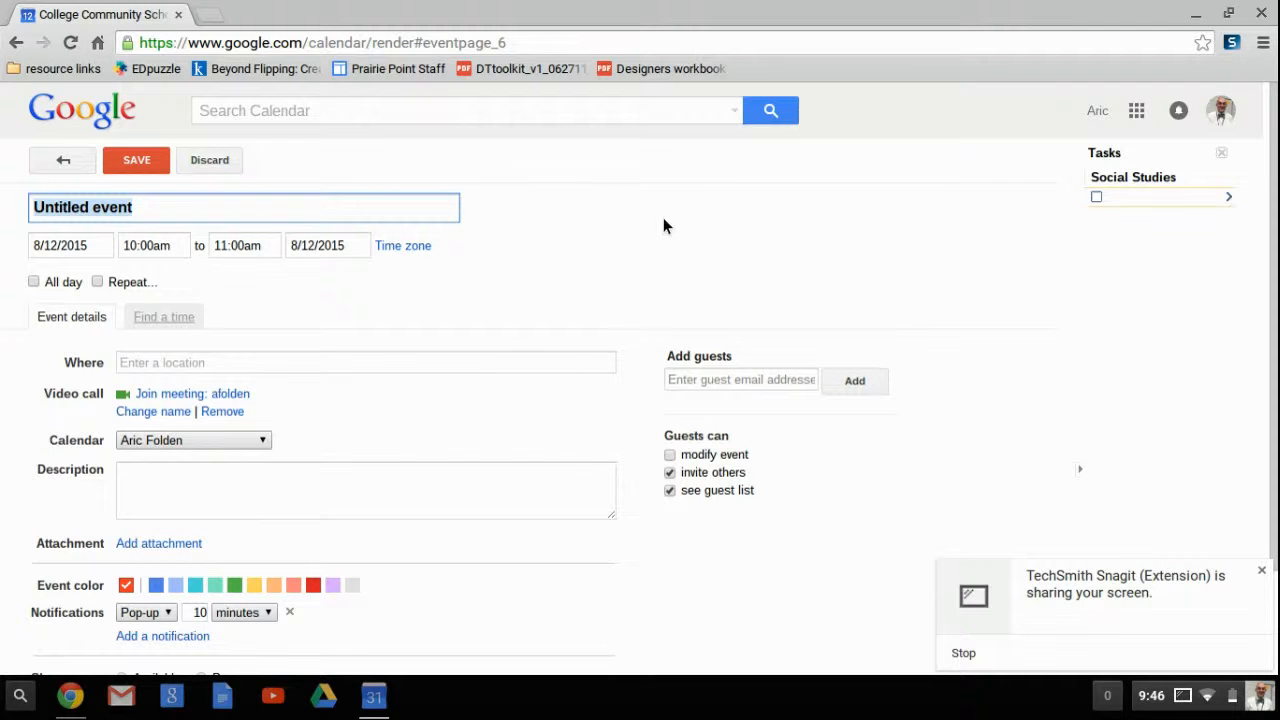
pyautogui.write('M')
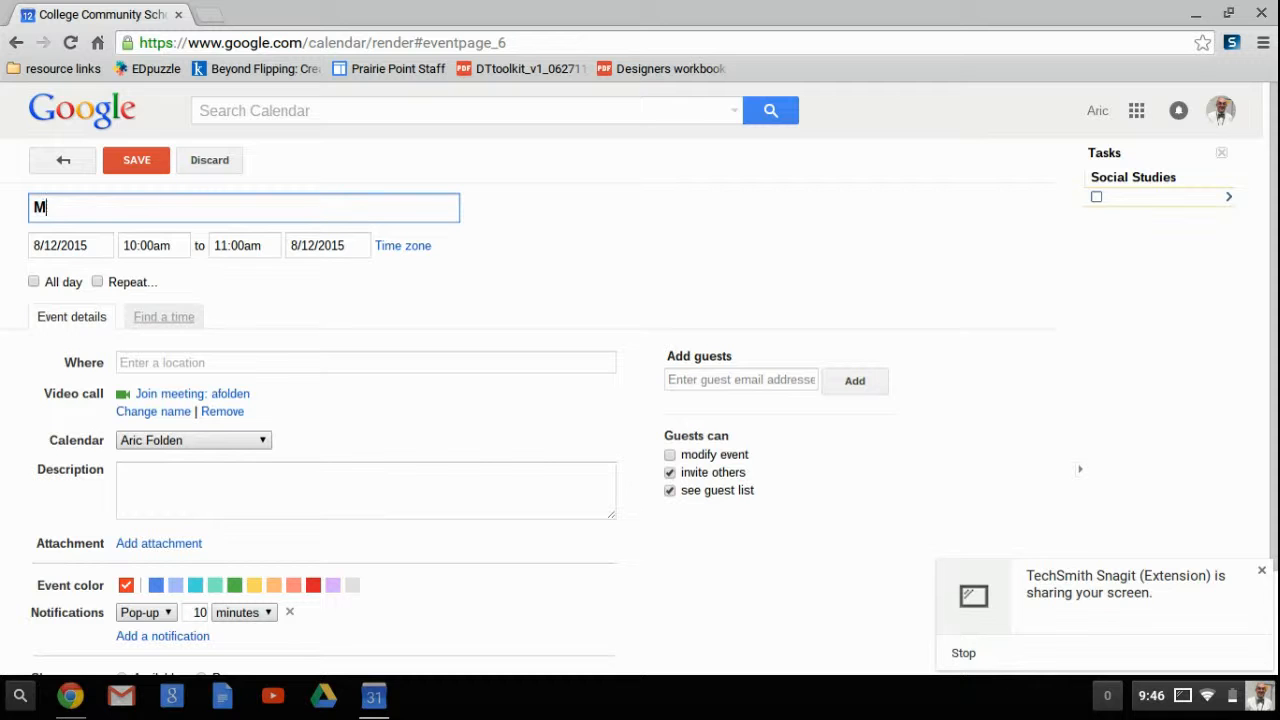
pyautogui.write("r. Folden's Birthda")
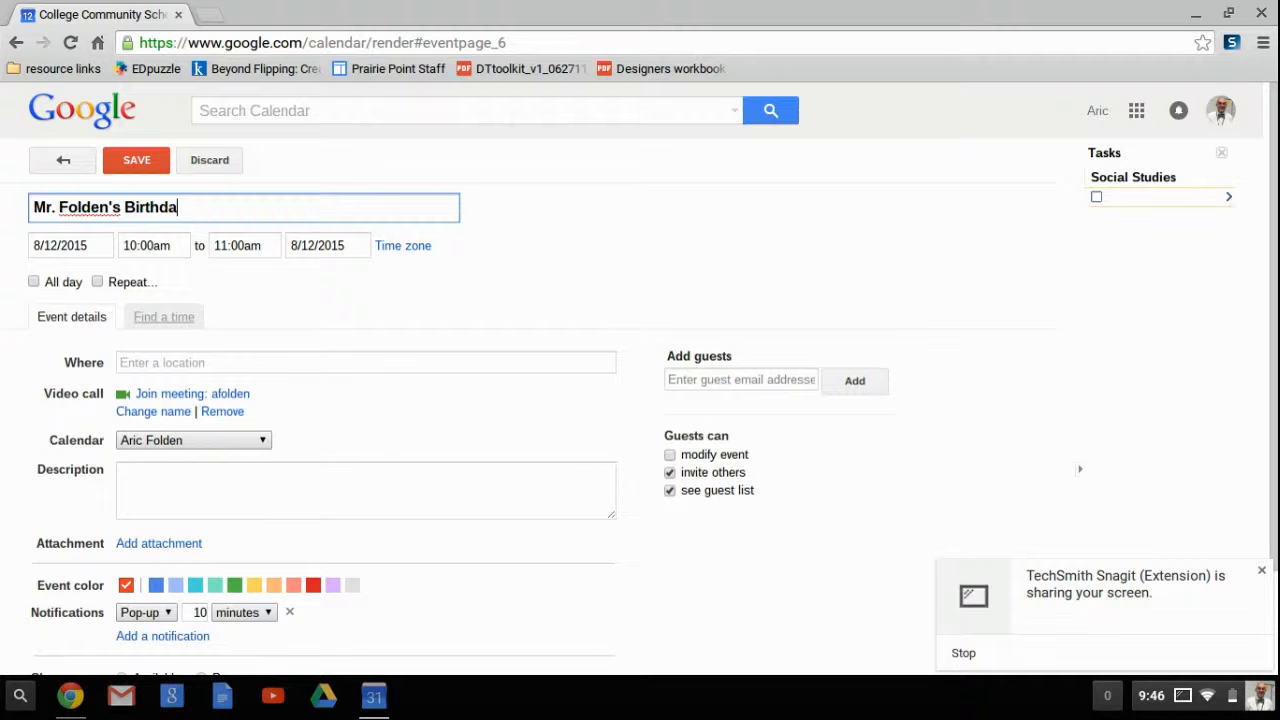
pyautogui.write('y')
# Set the birthday event's date to 9/16/2015.
pyautogui.click(55, 245)
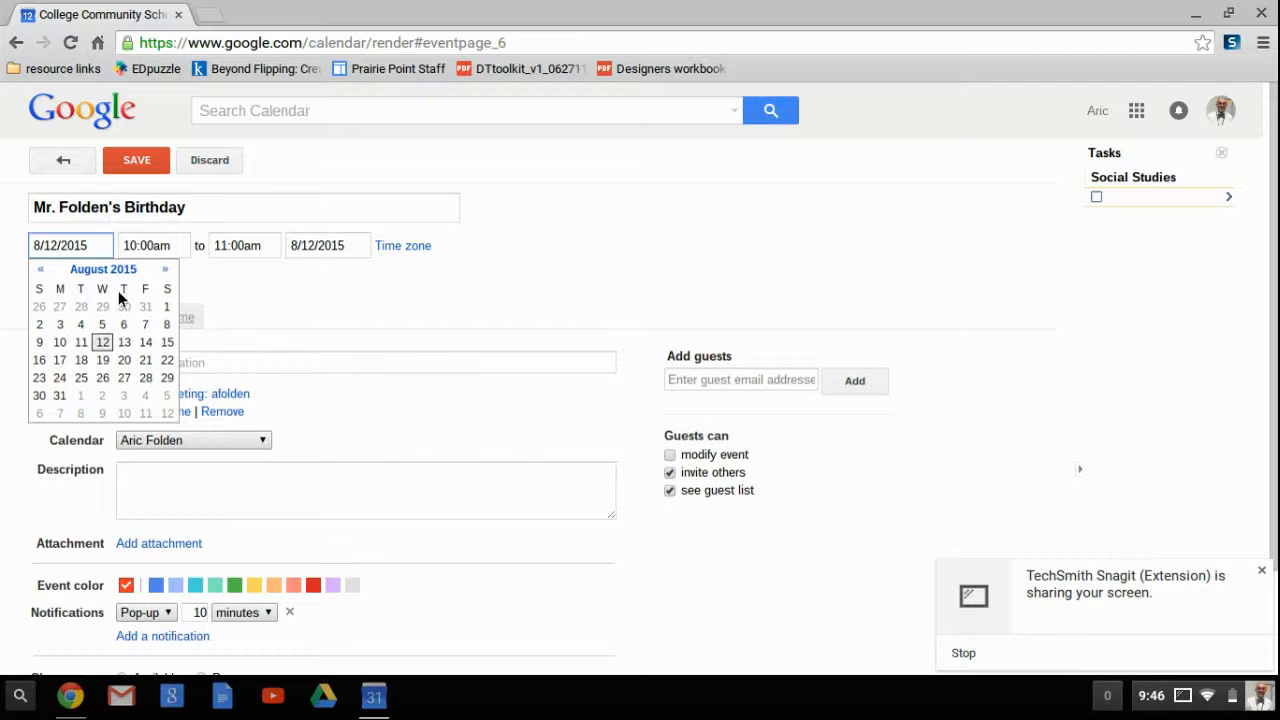
pyautogui.click(166, 269)
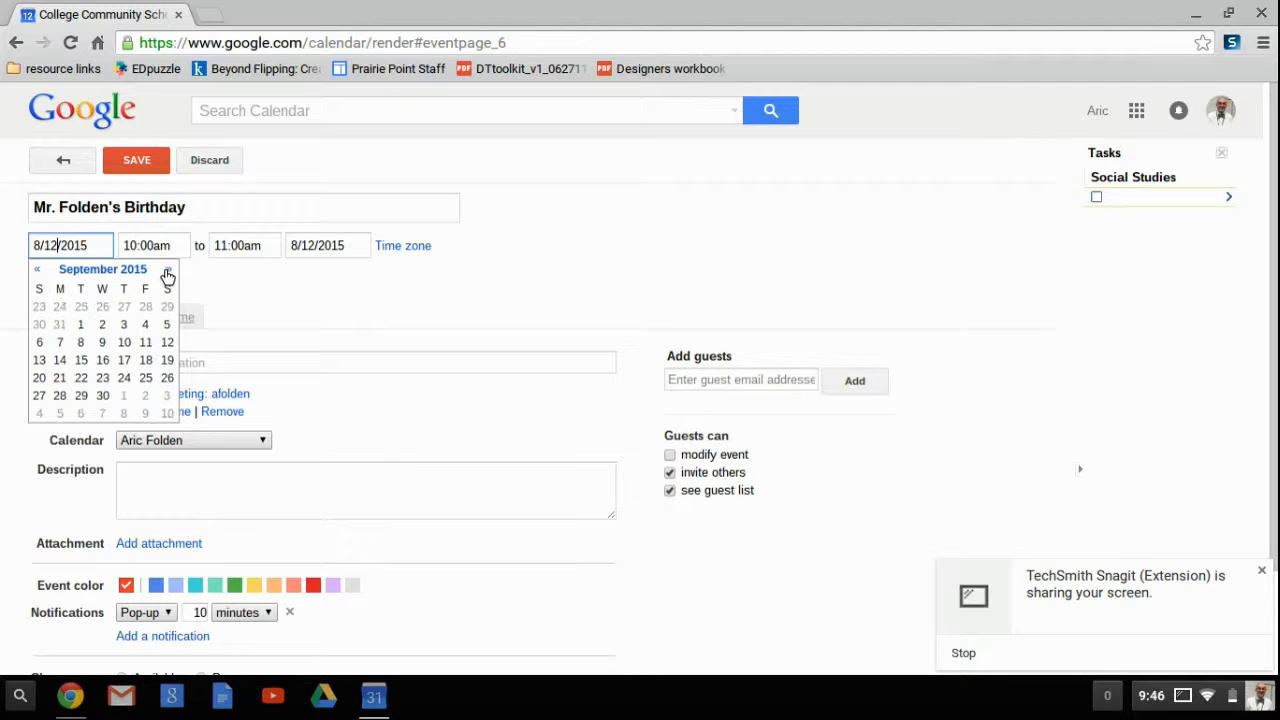
pyautogui.click(102, 361)
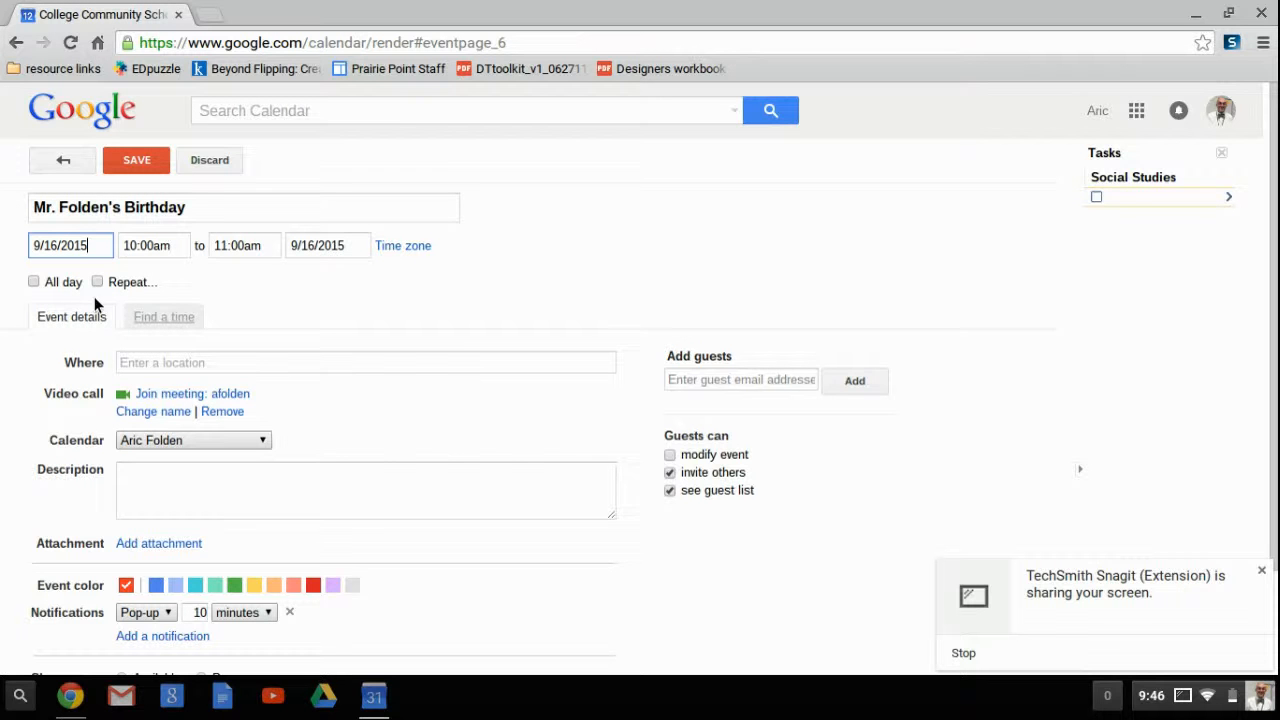
# Try the all-day option, and set and remove a weekly repeat on Monday, Wednesday and Friday.
pyautogui.click(35, 283)
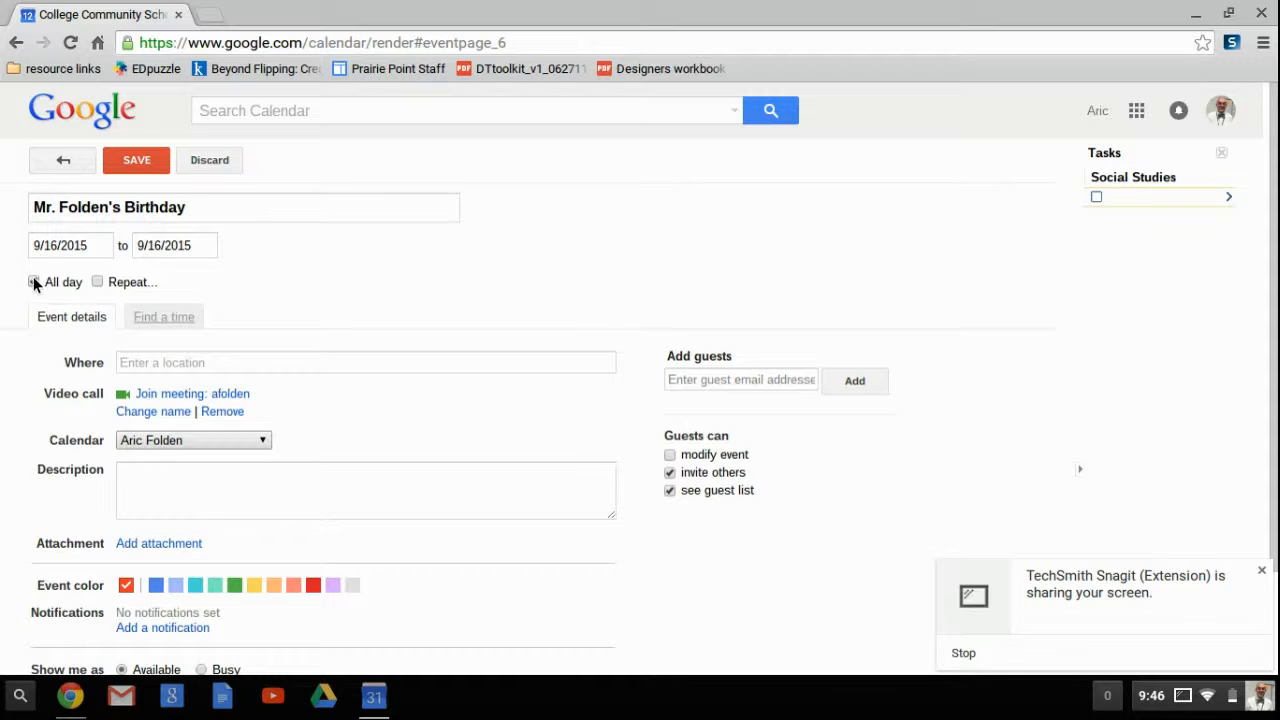
pyautogui.click(34, 283)
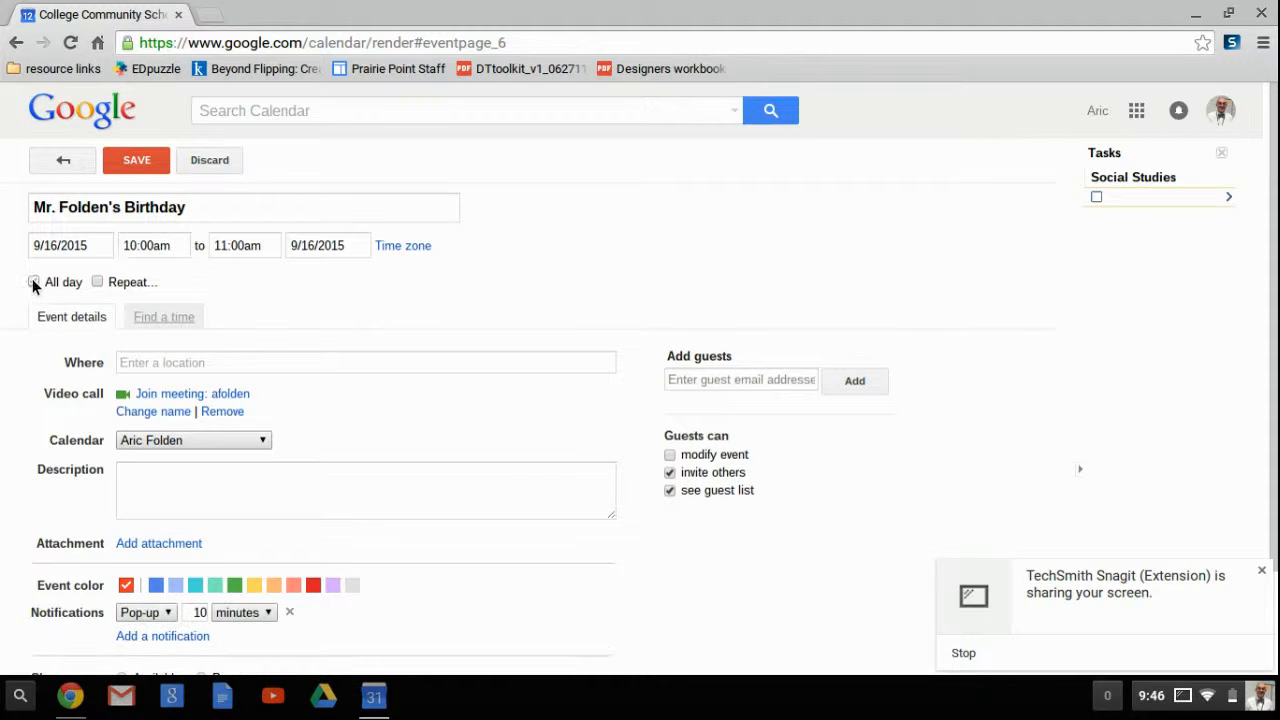
pyautogui.click(96, 282)
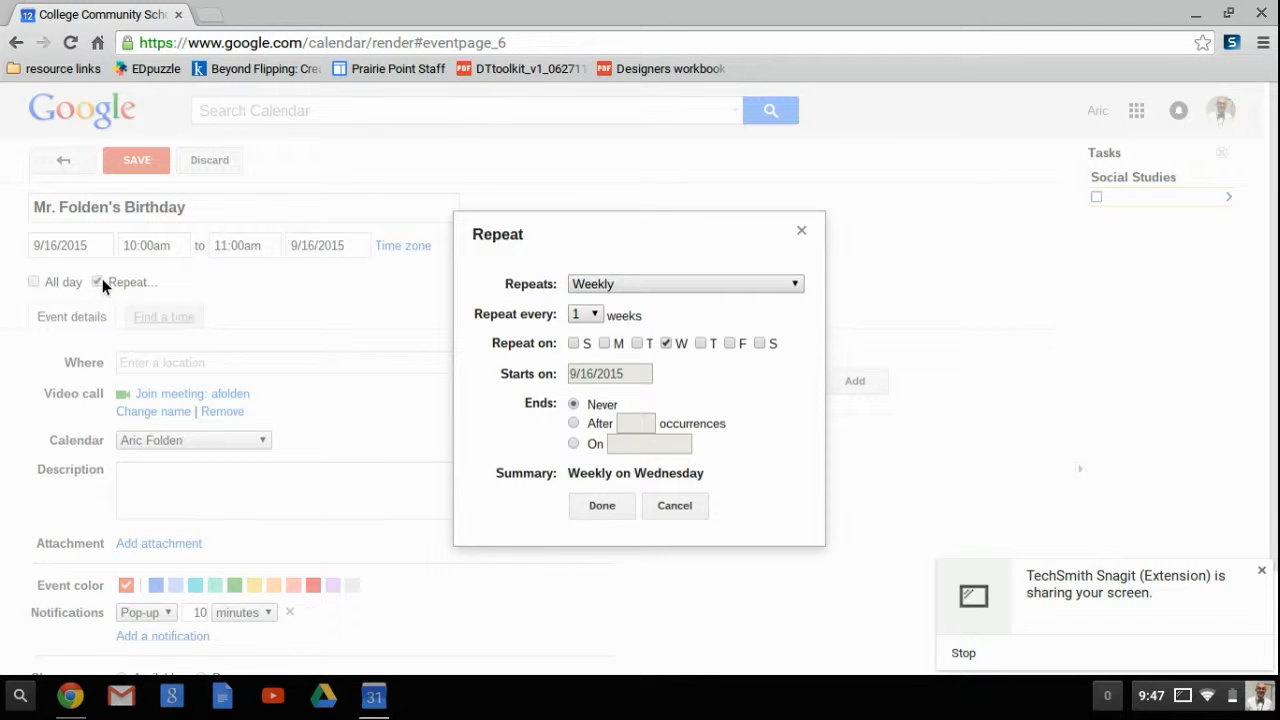
pyautogui.click(605, 343)
pyautogui.click(730, 344)
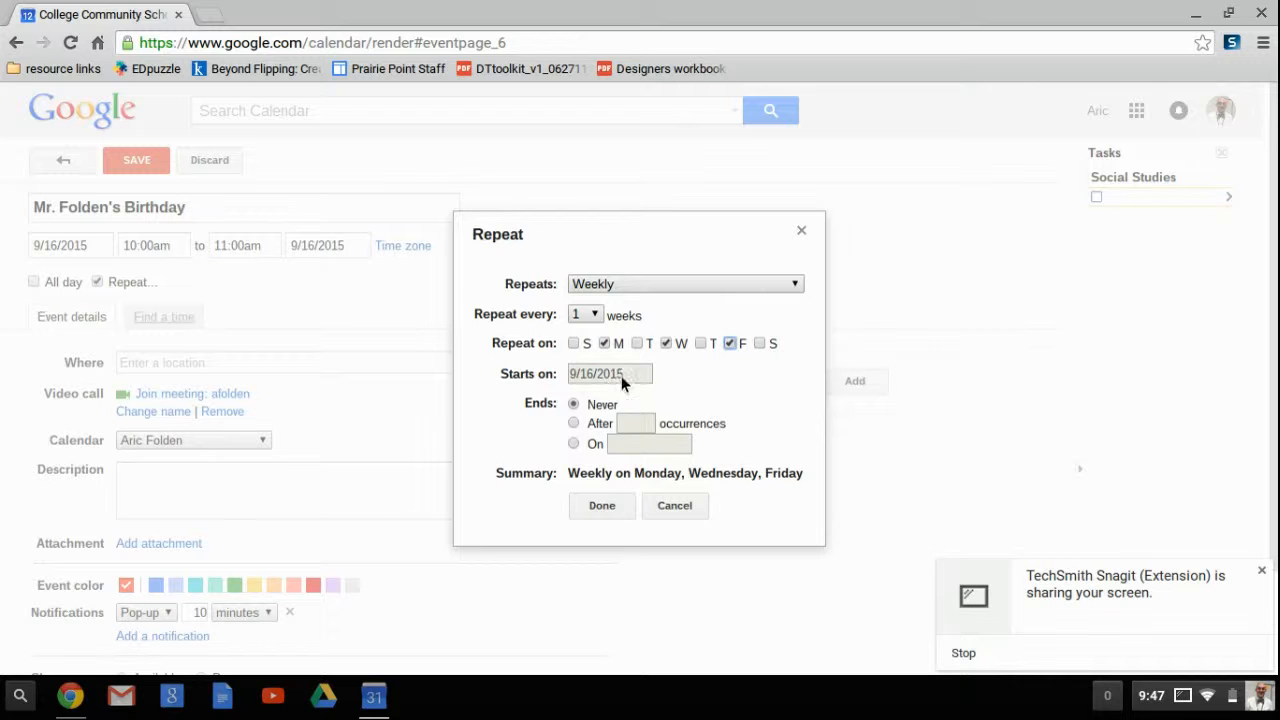
pyautogui.click(622, 517)
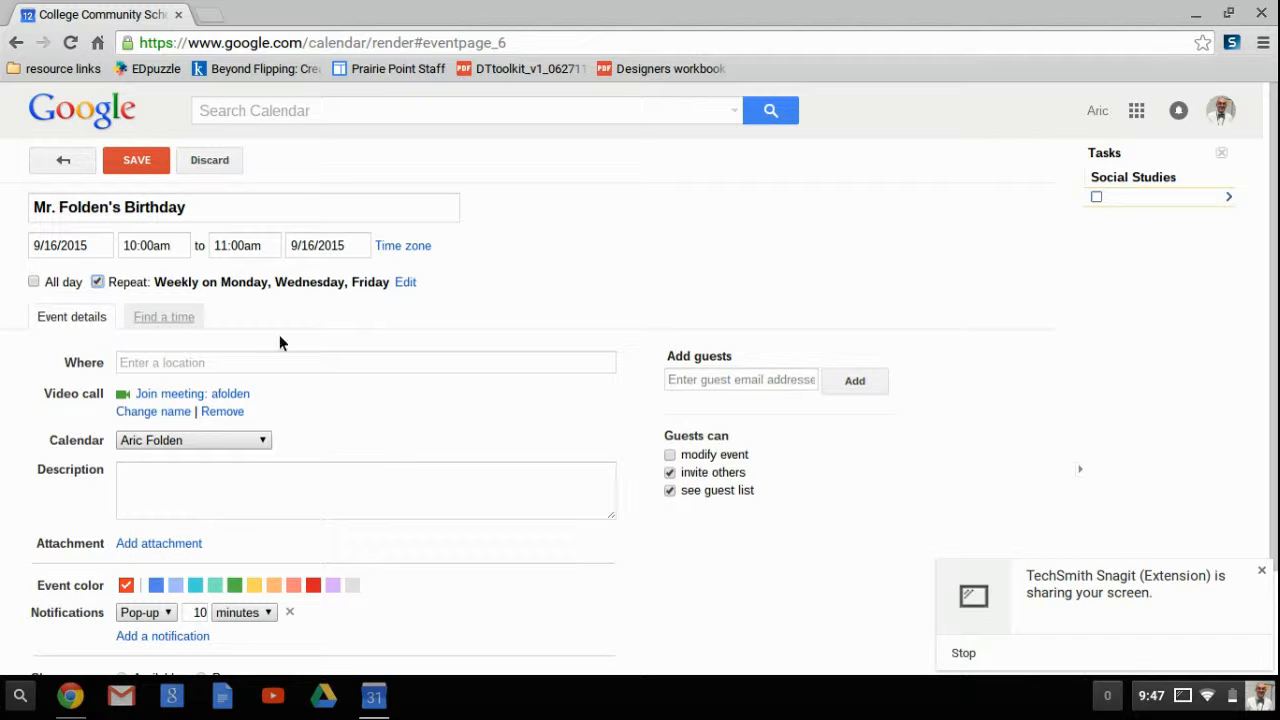
pyautogui.click(97, 282)
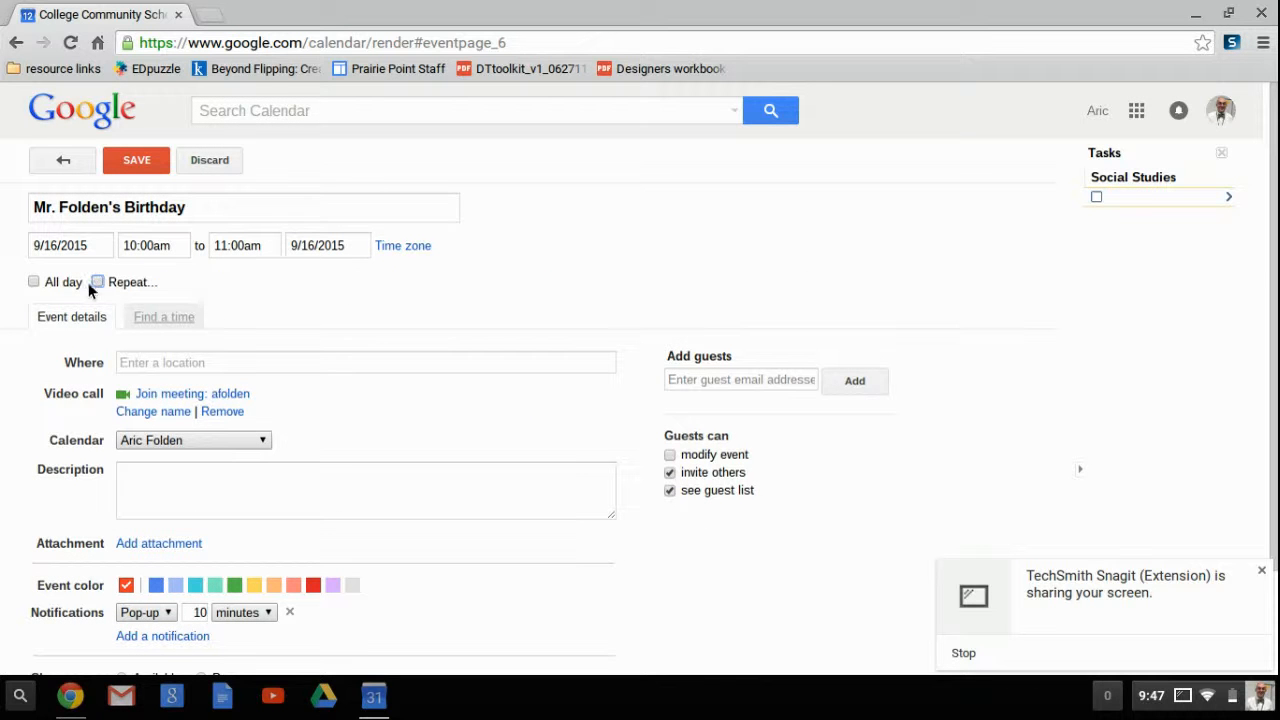
# Make the event all-day, keep it on the personal calendar and enter the description "My birthday".
pyautogui.click(33, 282)
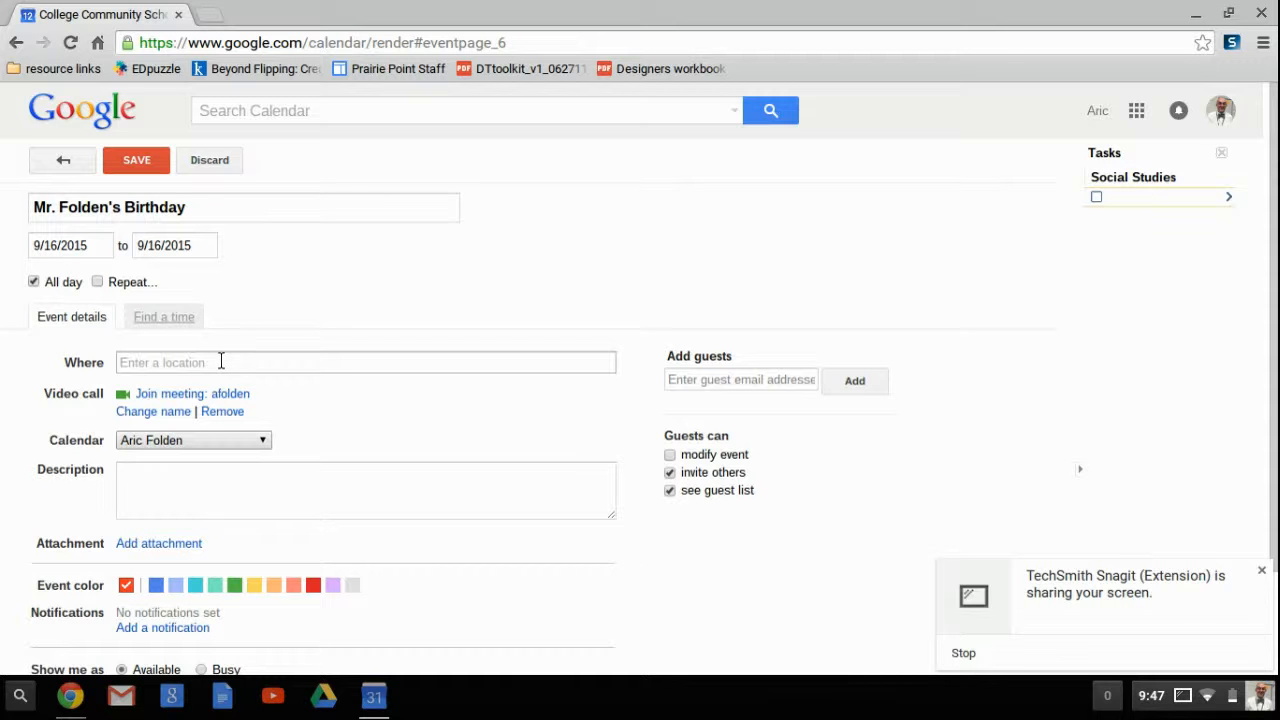
pyautogui.scroll(-2, 224, 370)
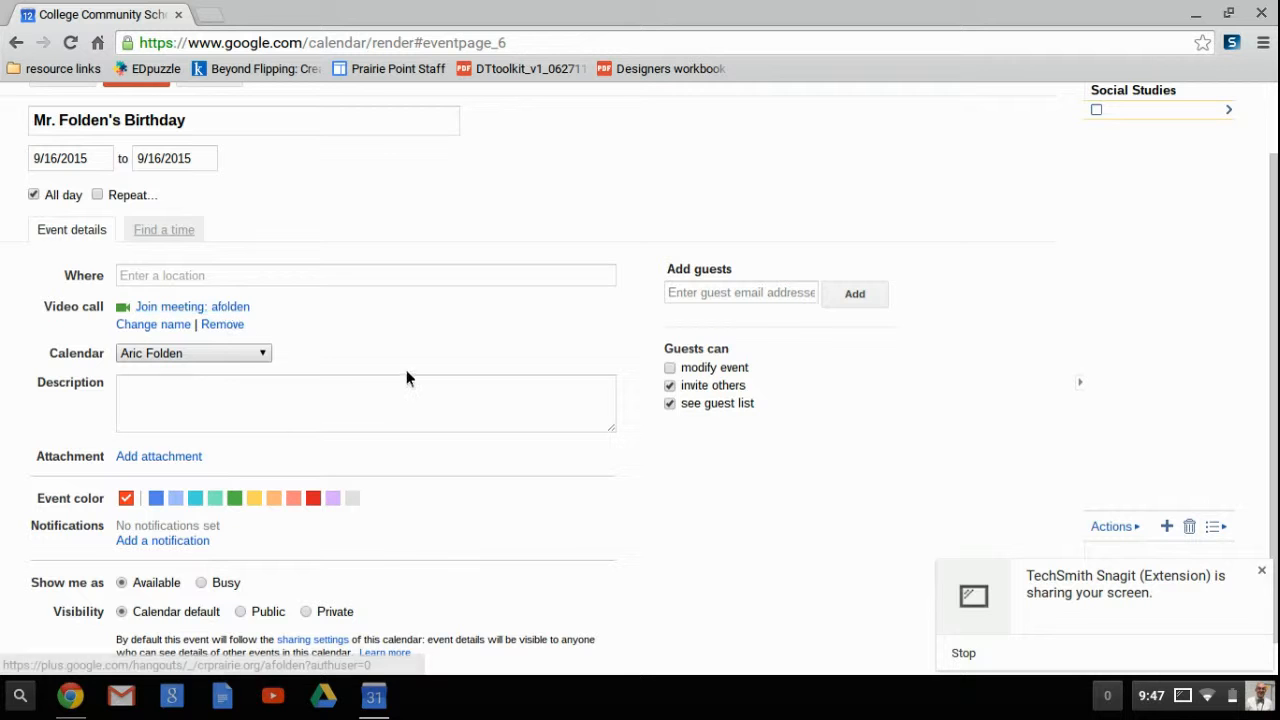
pyautogui.scroll(-1, 340, 354)
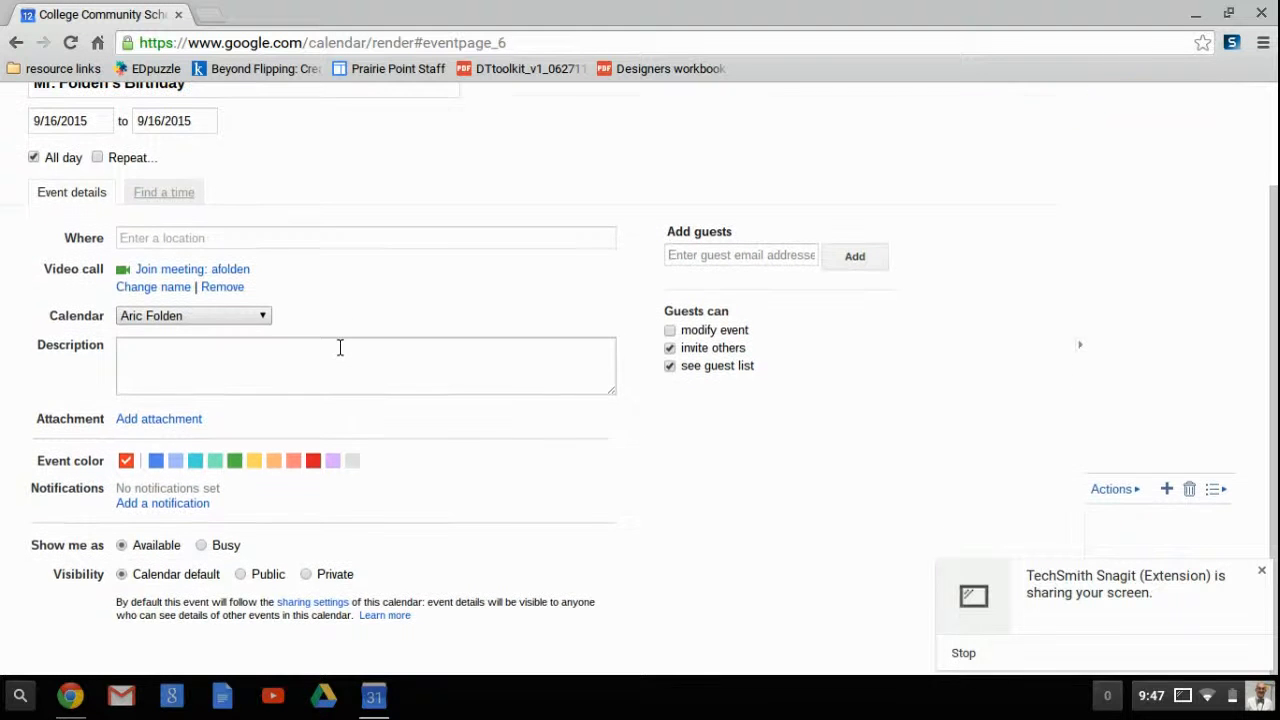
pyautogui.click(256, 322)
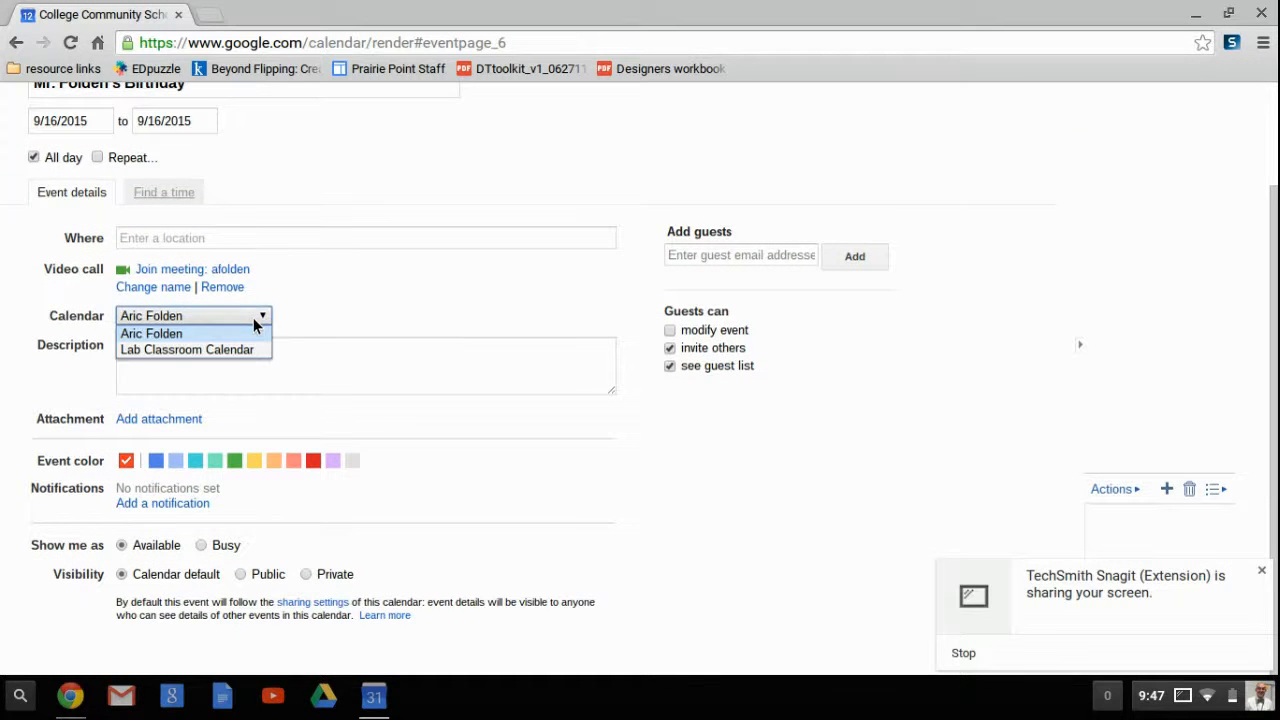
pyautogui.click(189, 335)
pyautogui.click(211, 356)
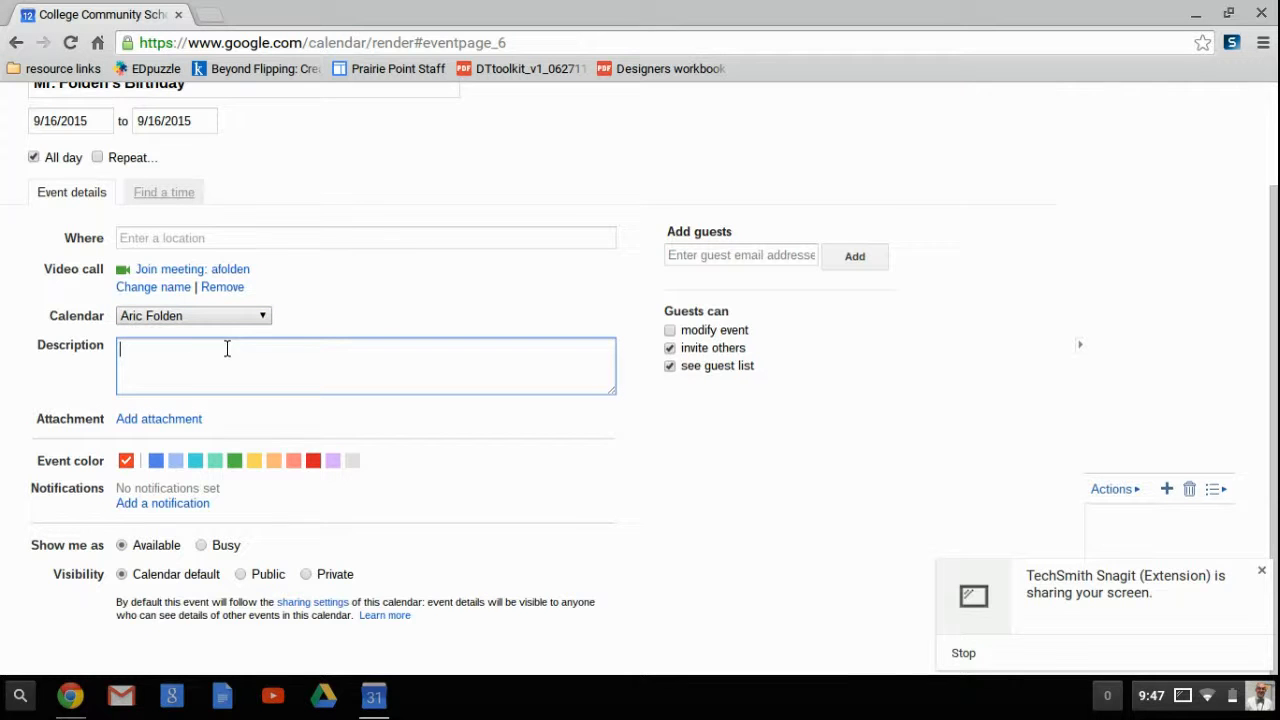
pyautogui.write('My birthday')
# Add the first suggested coworker for the letter "r" as a guest of the event.
pyautogui.click(724, 255)
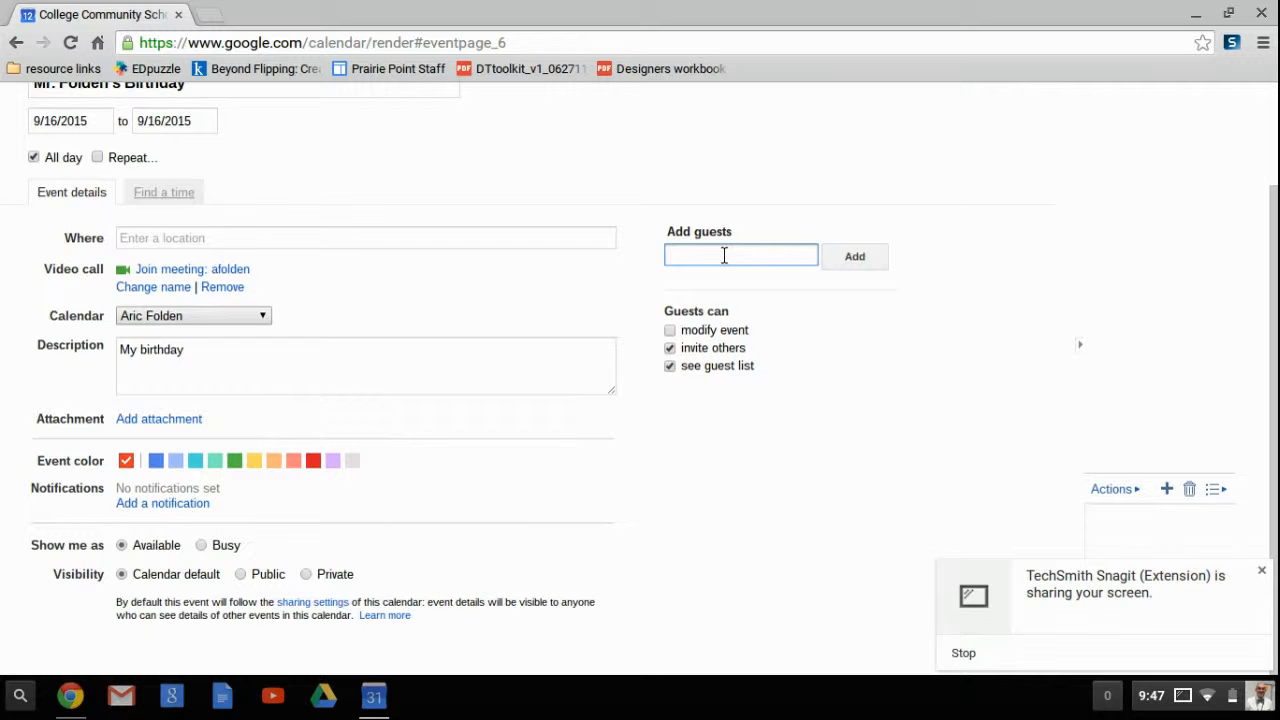
pyautogui.write('r')
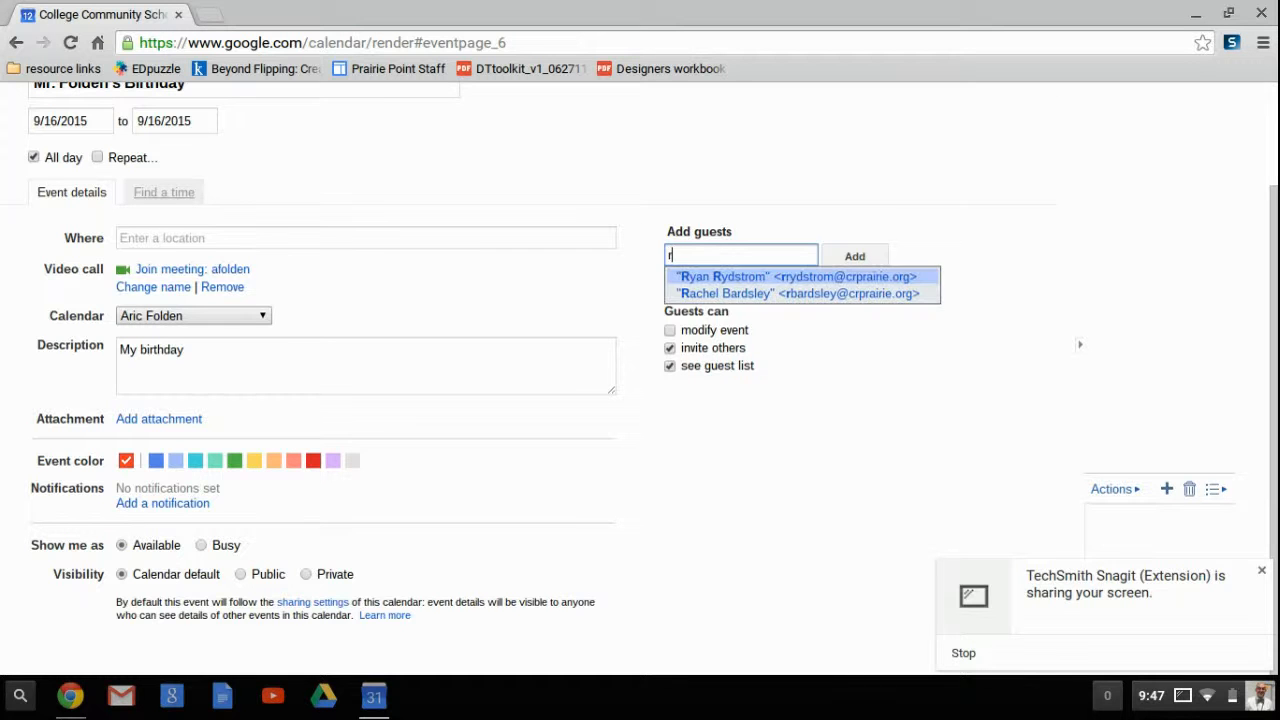
pyautogui.press('Return')
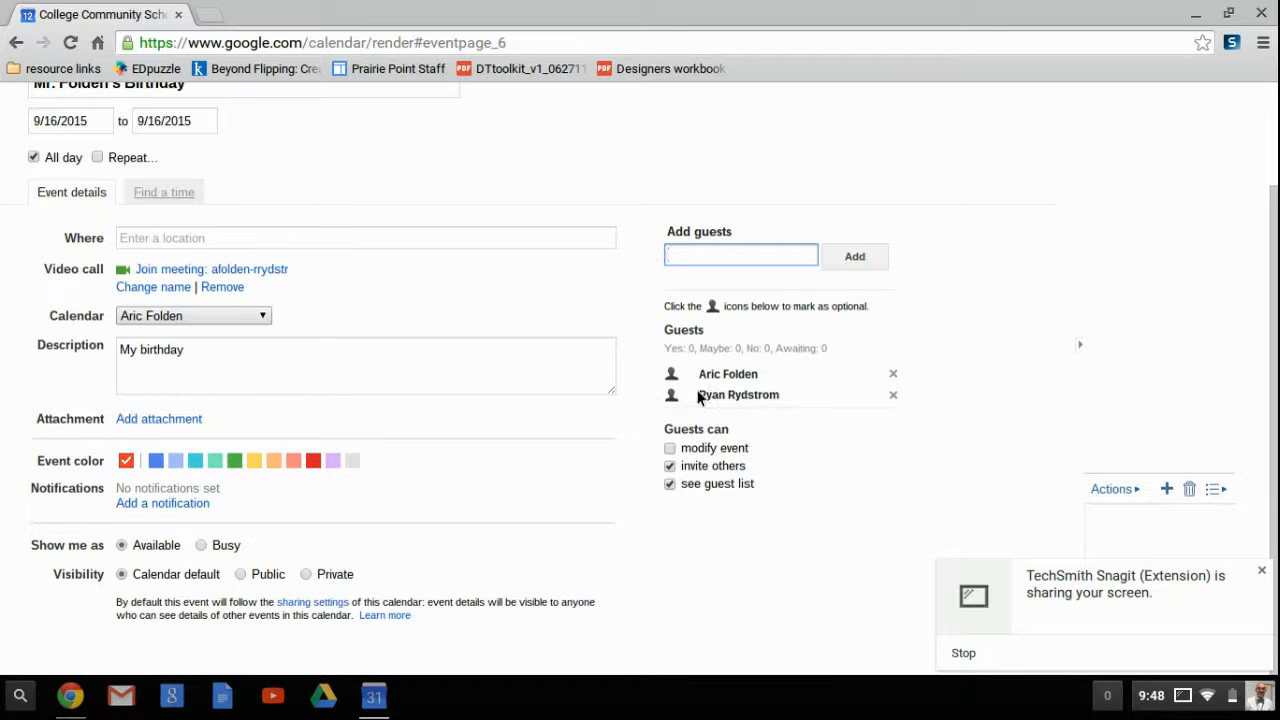
# Set the event's availability status to Busy.
pyautogui.scroll(1, 478, 484)
pyautogui.scroll(-1, 478, 476)
pyautogui.click(201, 545)
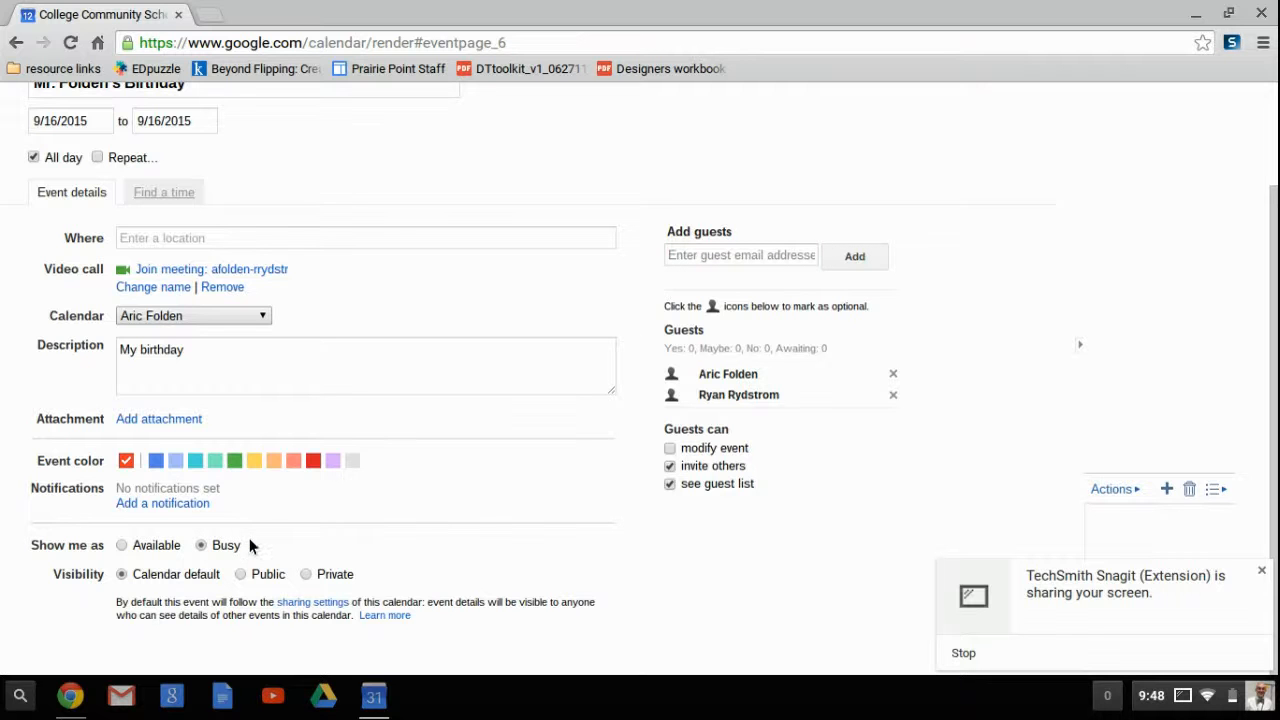
# Save the birthday event and send the invitations to its guests.
pyautogui.scroll(2, 526, 612)
pyautogui.scroll(-2, 526, 612)
pyautogui.scroll(2, 524, 611)
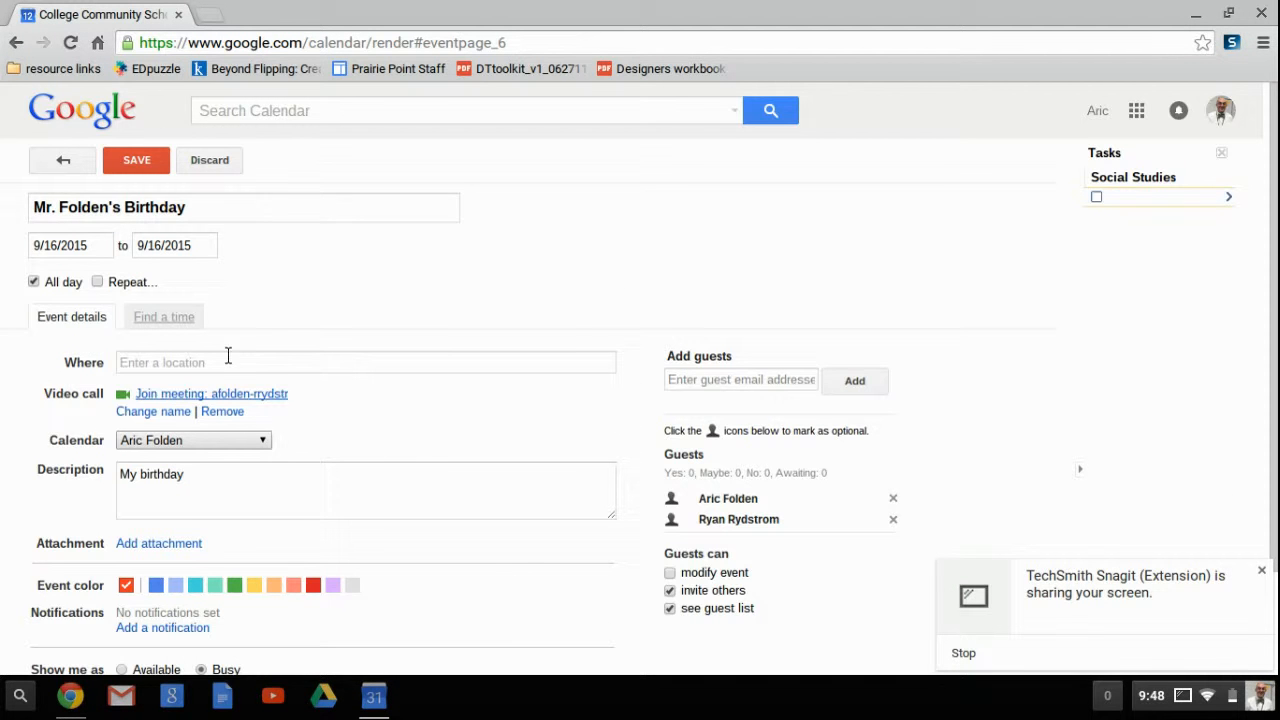
pyautogui.click(135, 161)
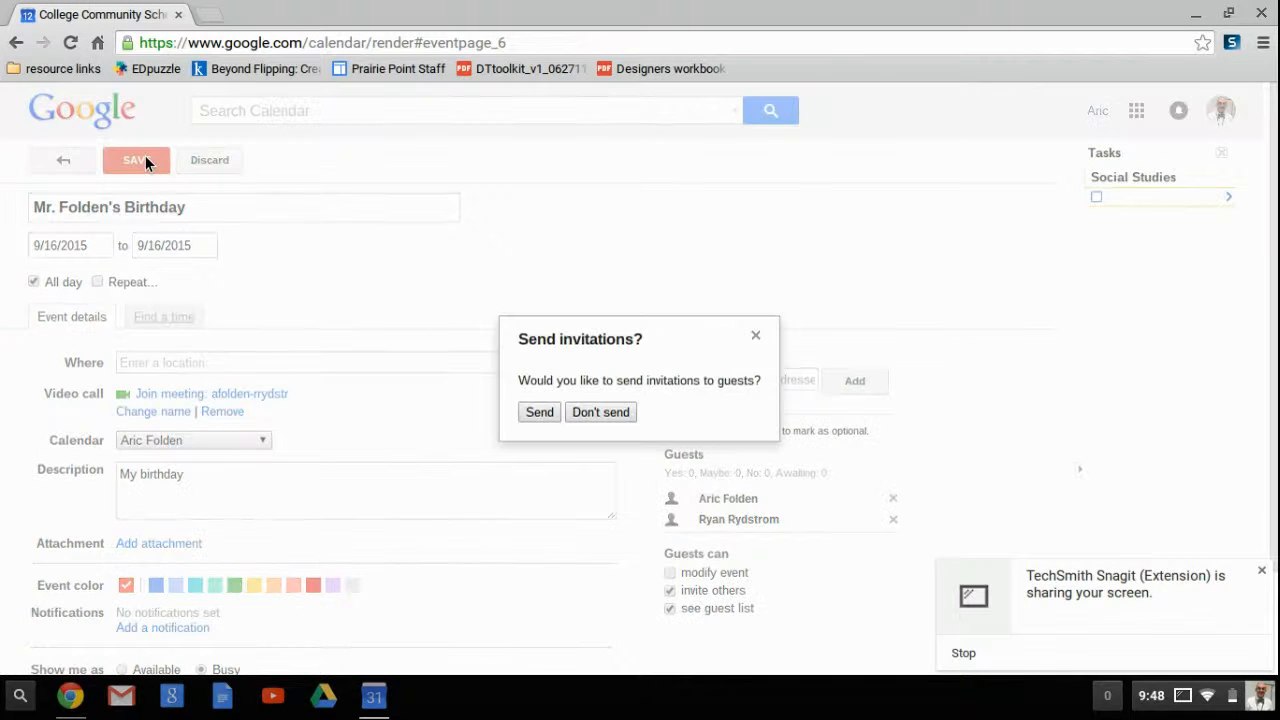
pyautogui.click(540, 413)
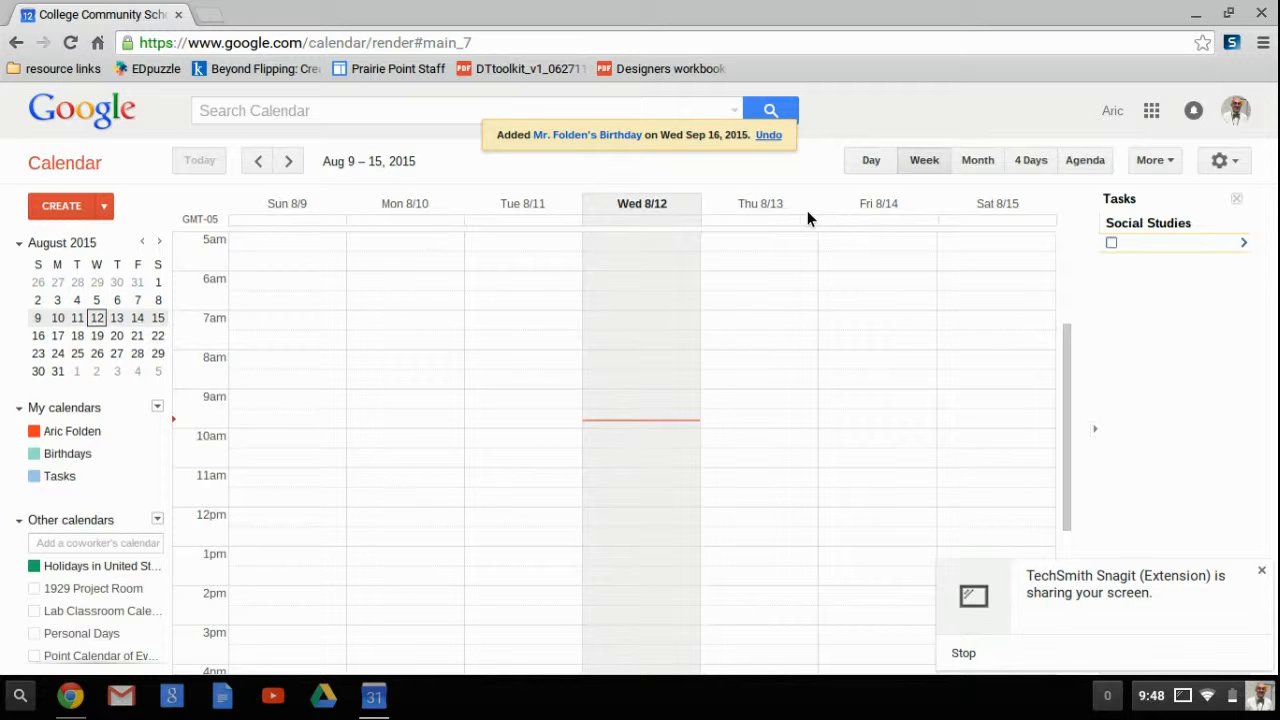
# Display September 2015 in month view and look at the details of the new birthday event on the 16th.
pyautogui.click(976, 160)
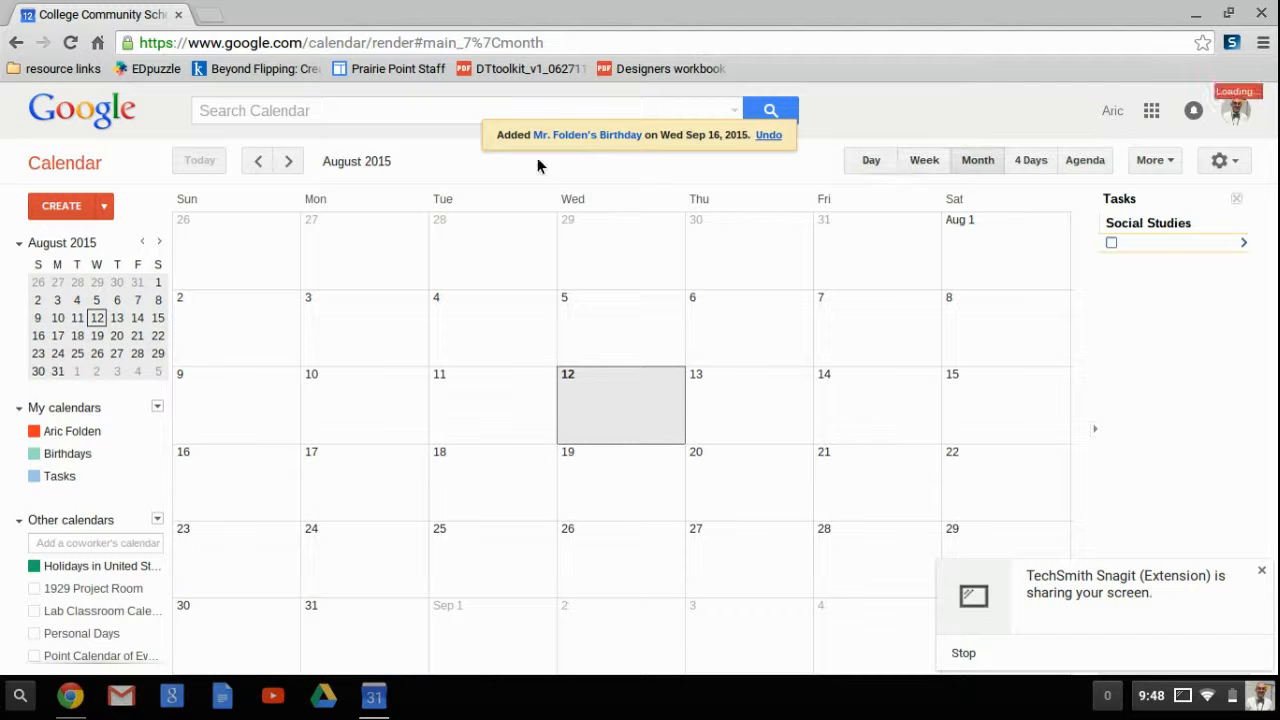
pyautogui.click(289, 161)
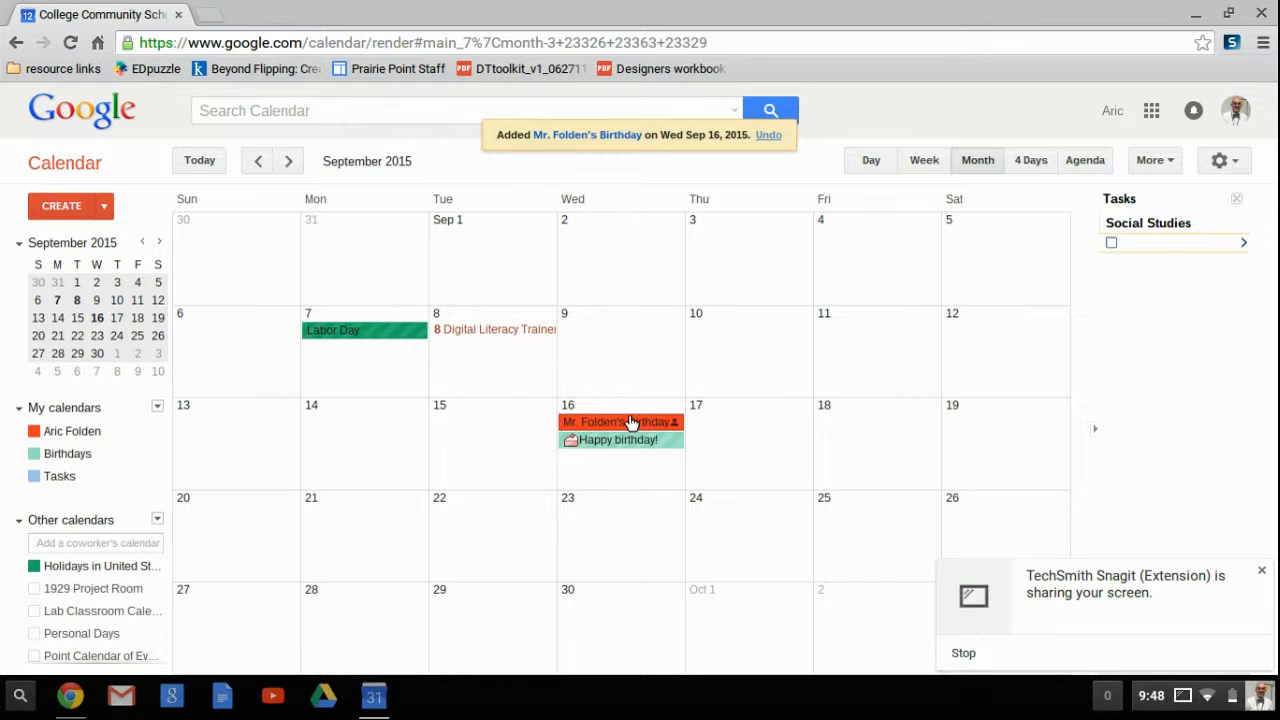
pyautogui.click(631, 423)
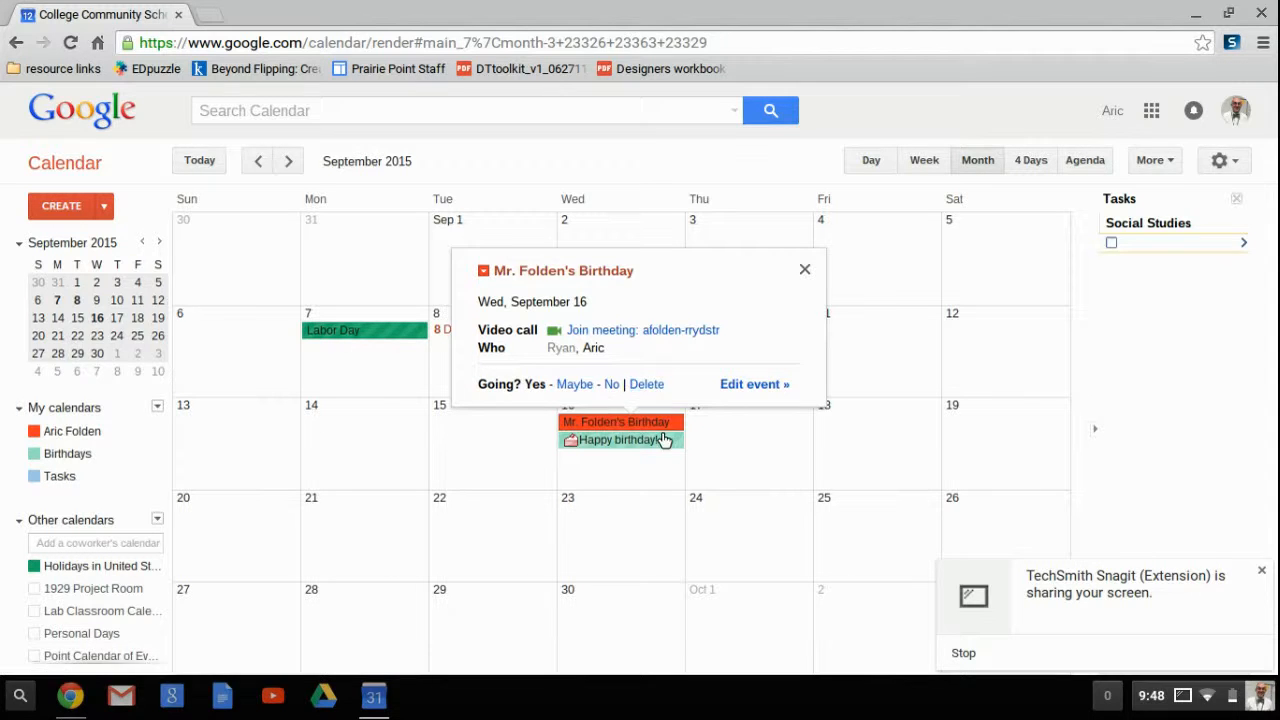
pyautogui.click(633, 448)
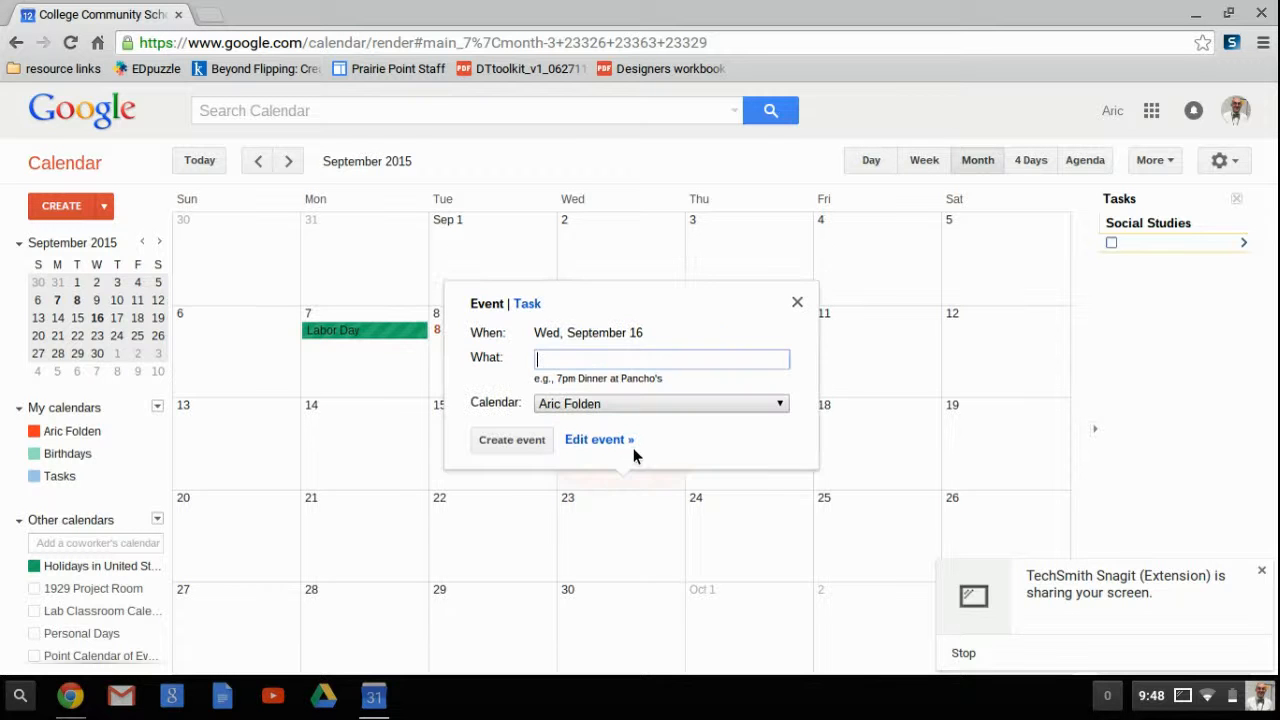
pyautogui.click(797, 301)
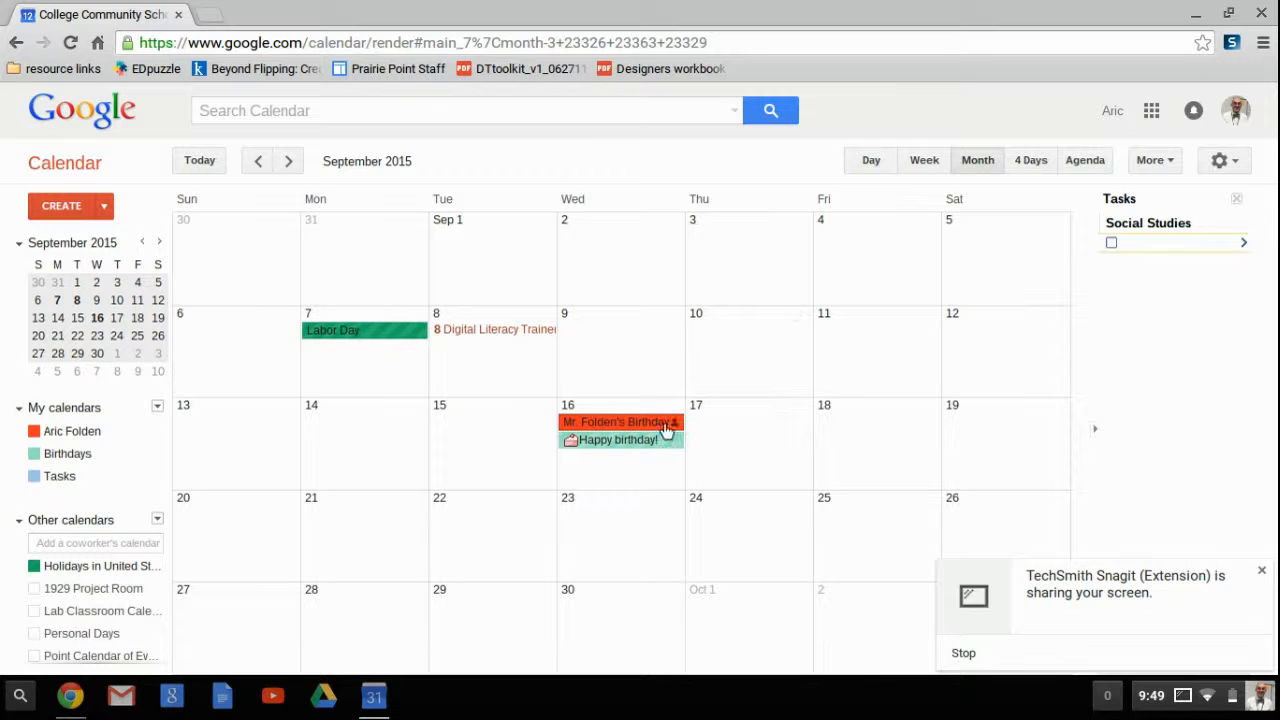
# Open the birthday event on September 16 for editing and delete it without updating the guests.
pyautogui.click(672, 426)
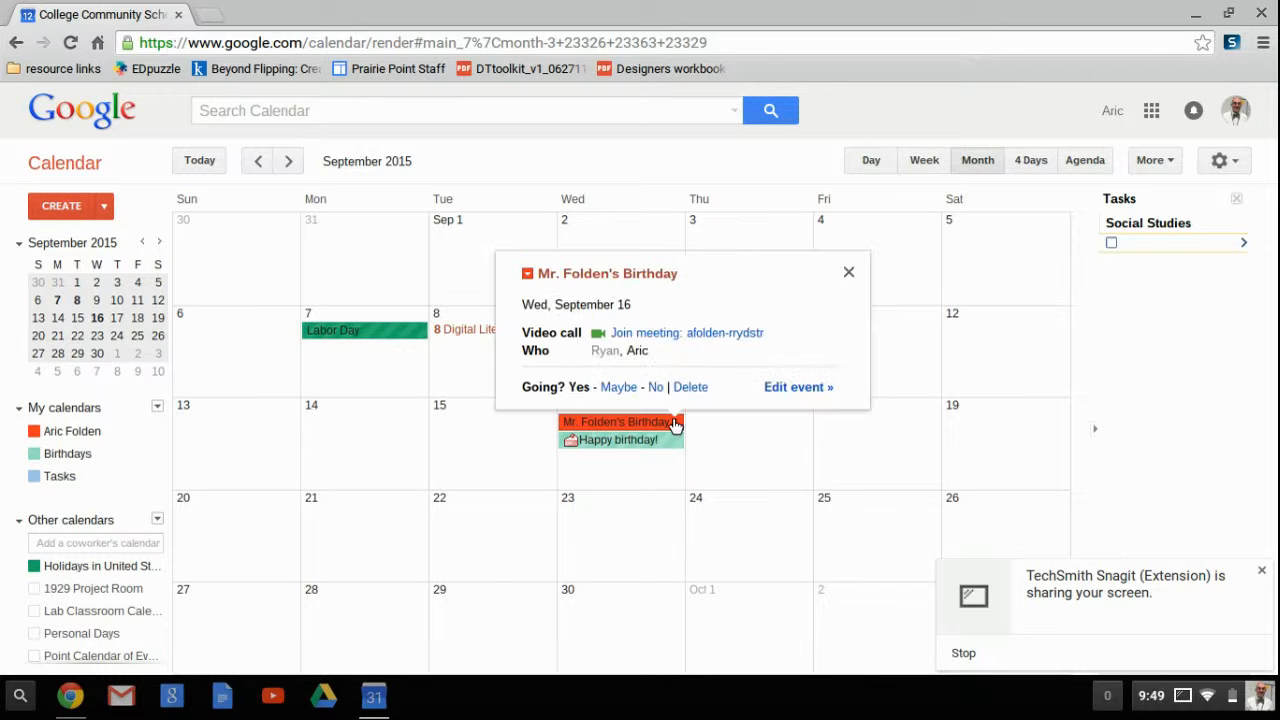
pyautogui.click(785, 388)
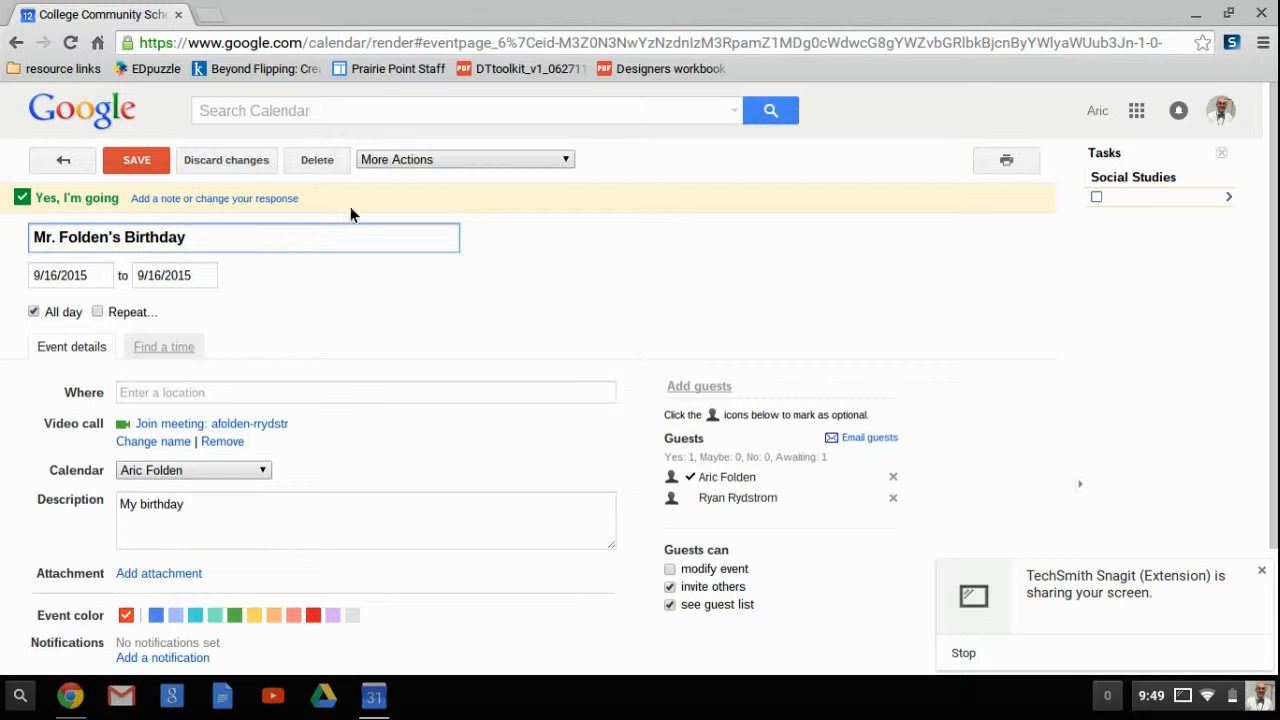
pyautogui.click(312, 162)
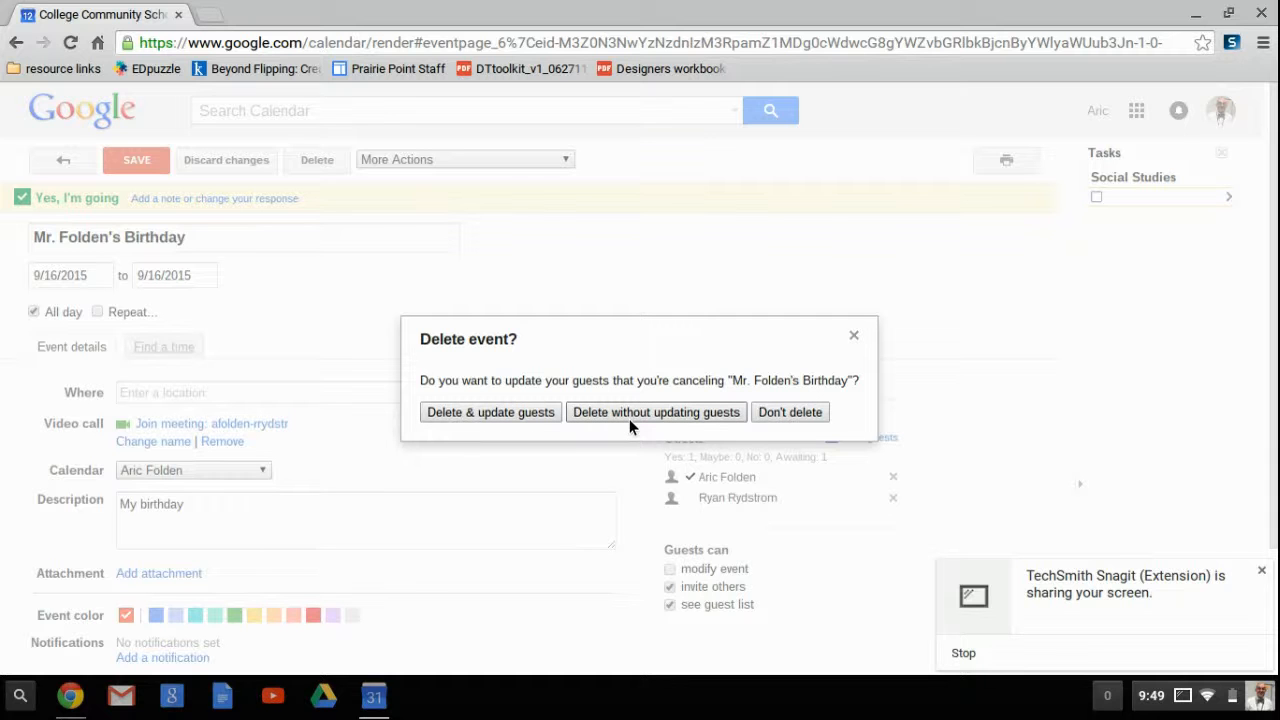
pyautogui.click(663, 416)
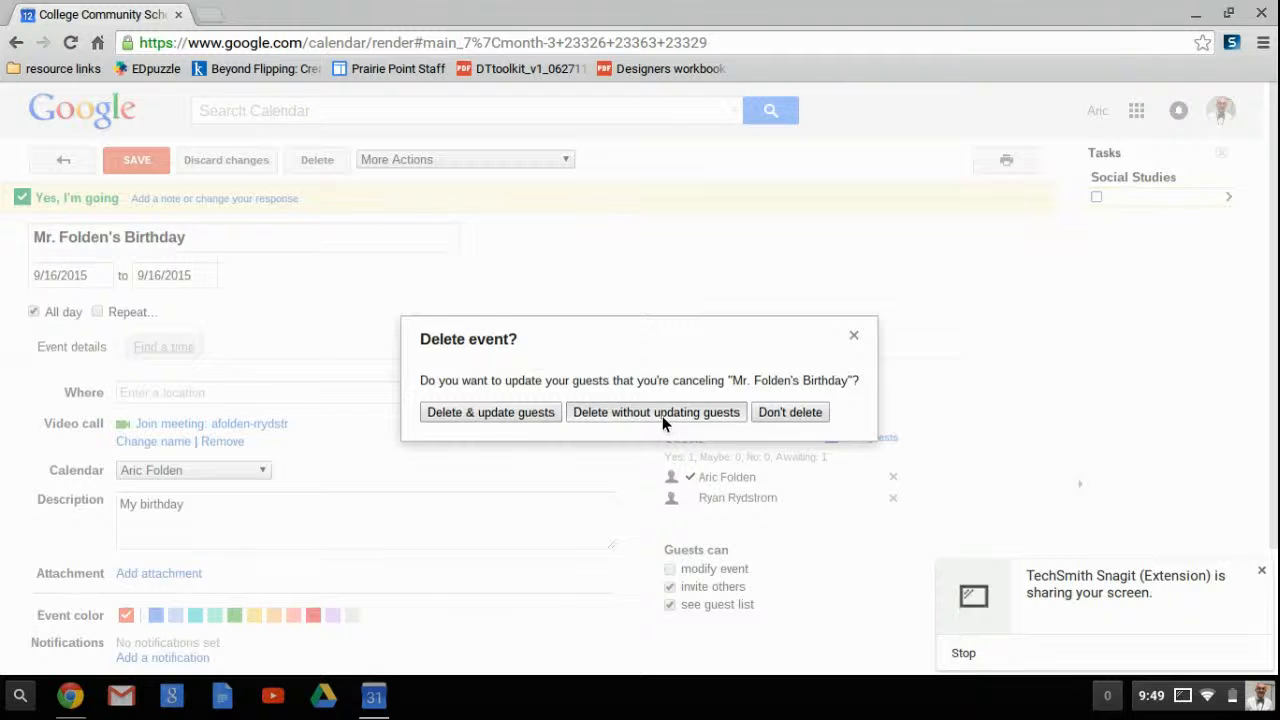